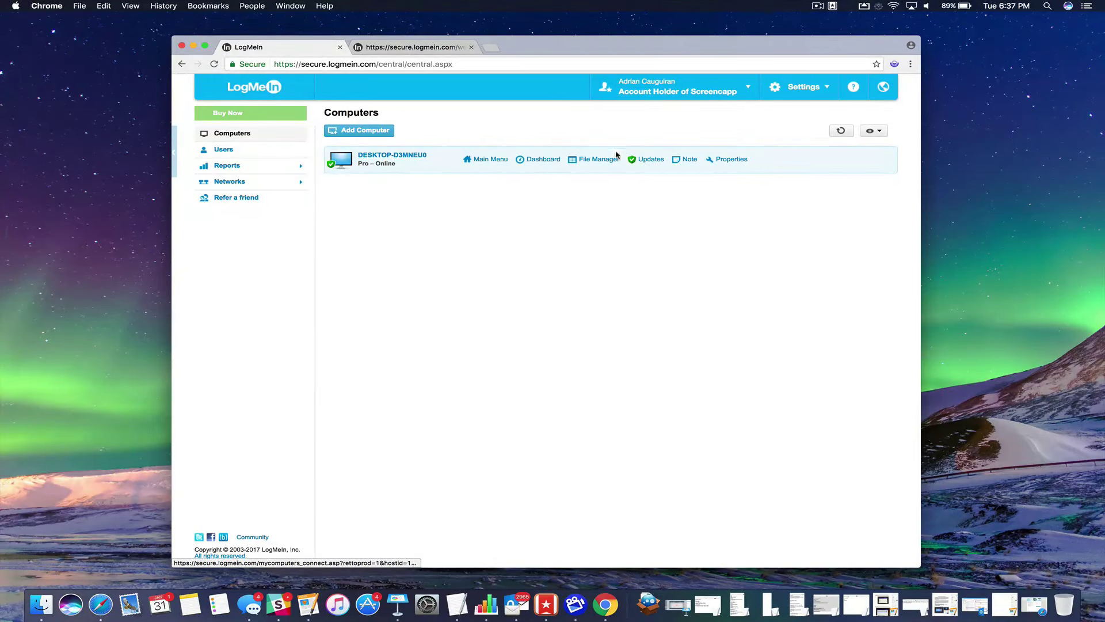
# Step: Open DESKTOP-D3MNEU0 in LogMeIn Central and log in with its computer access code
pyautogui.click(399, 158)
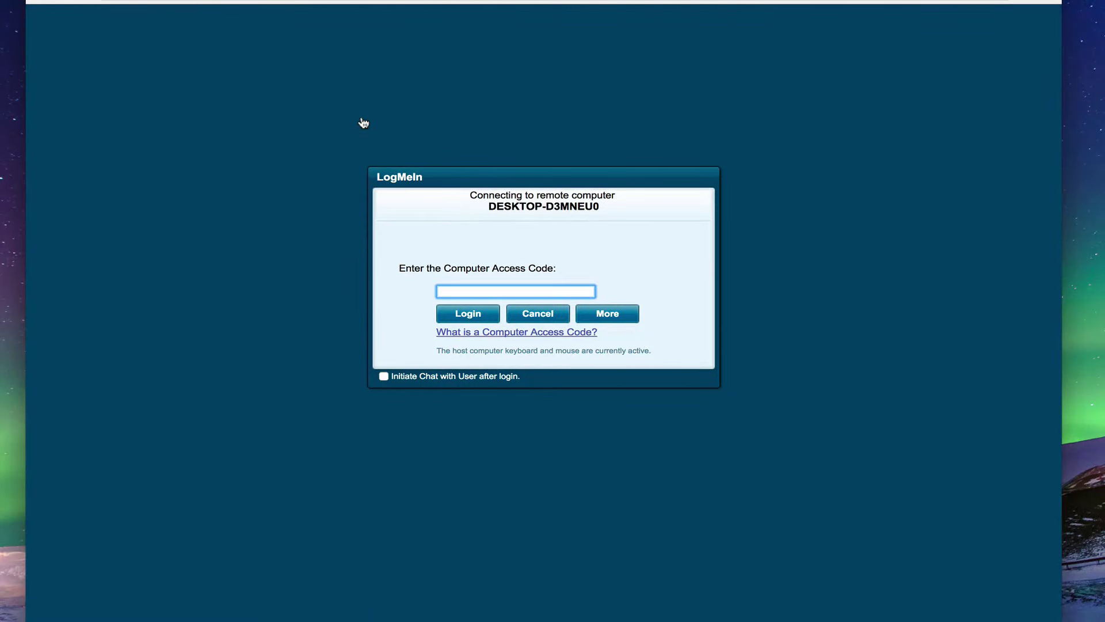
pyautogui.write('••••••••••••••')
pyautogui.click(466, 315)
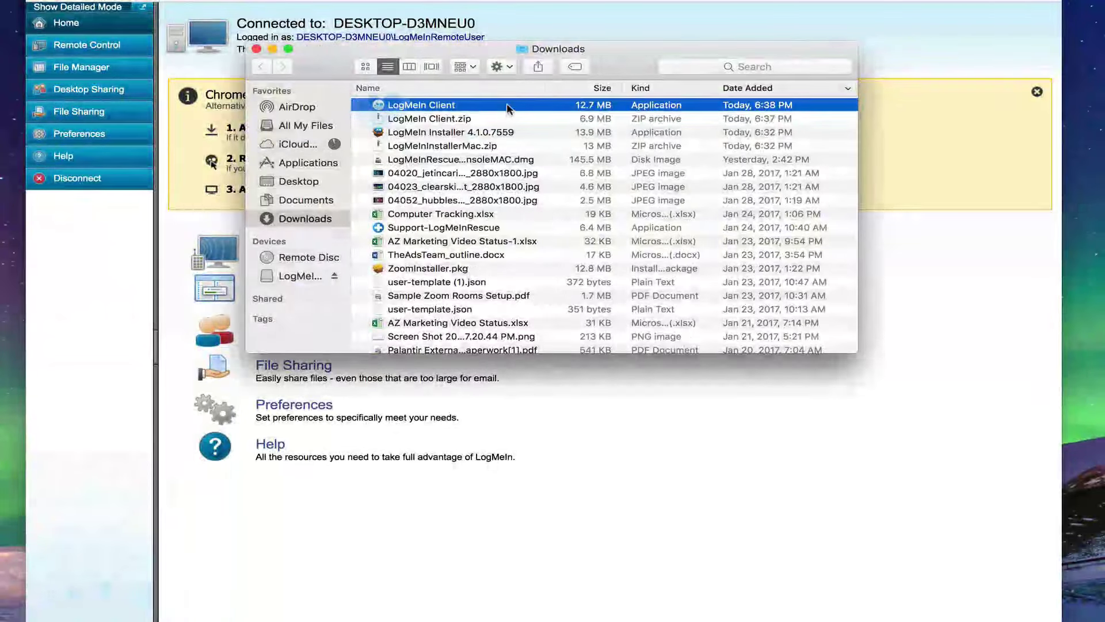
# Step: Launch the downloaded LogMeIn Client, allow it to open, and accept the remote control prompt
pyautogui.doubleClick(422, 104)
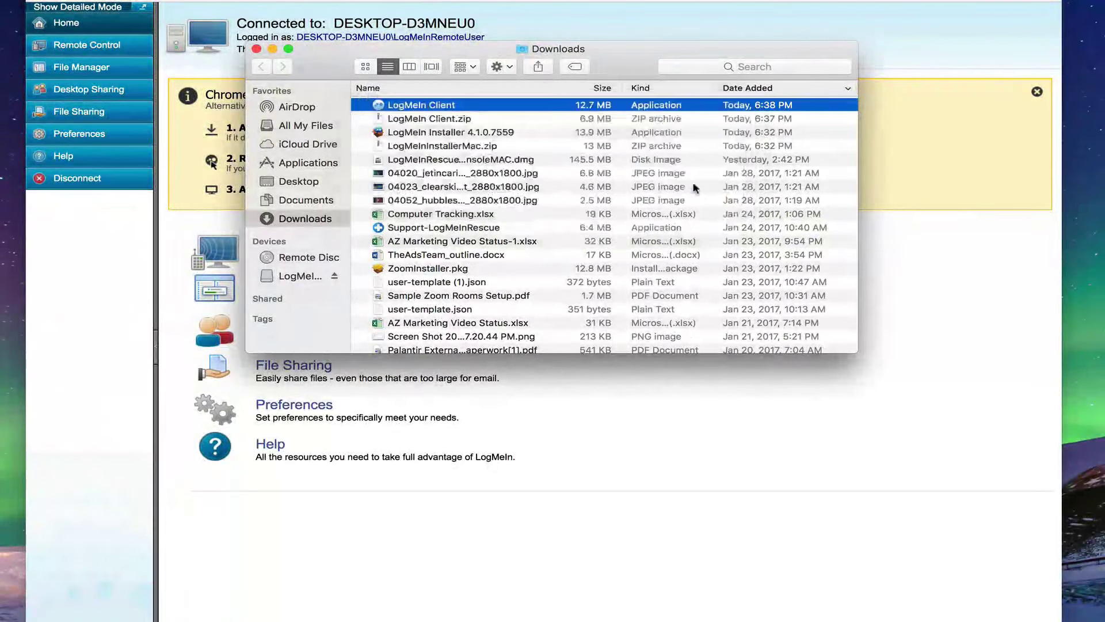
pyautogui.click(251, 48)
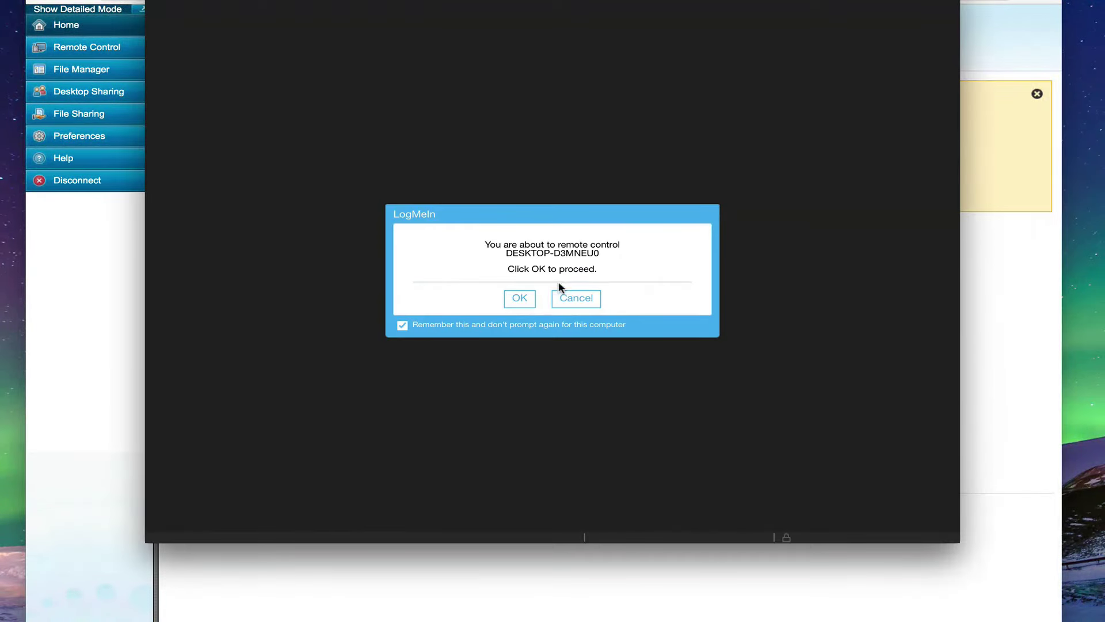
pyautogui.click(522, 302)
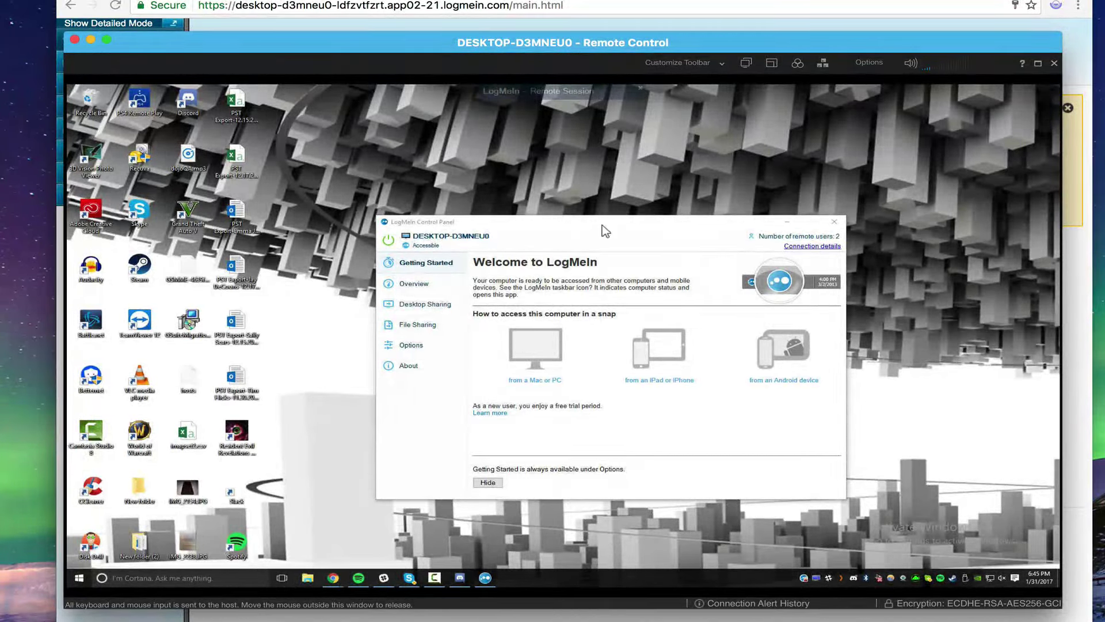
# Step: Drag the Control Panel window up-left and show the toolbar's Tools options
pyautogui.moveTo(605, 227); pyautogui.dragTo(527, 214)
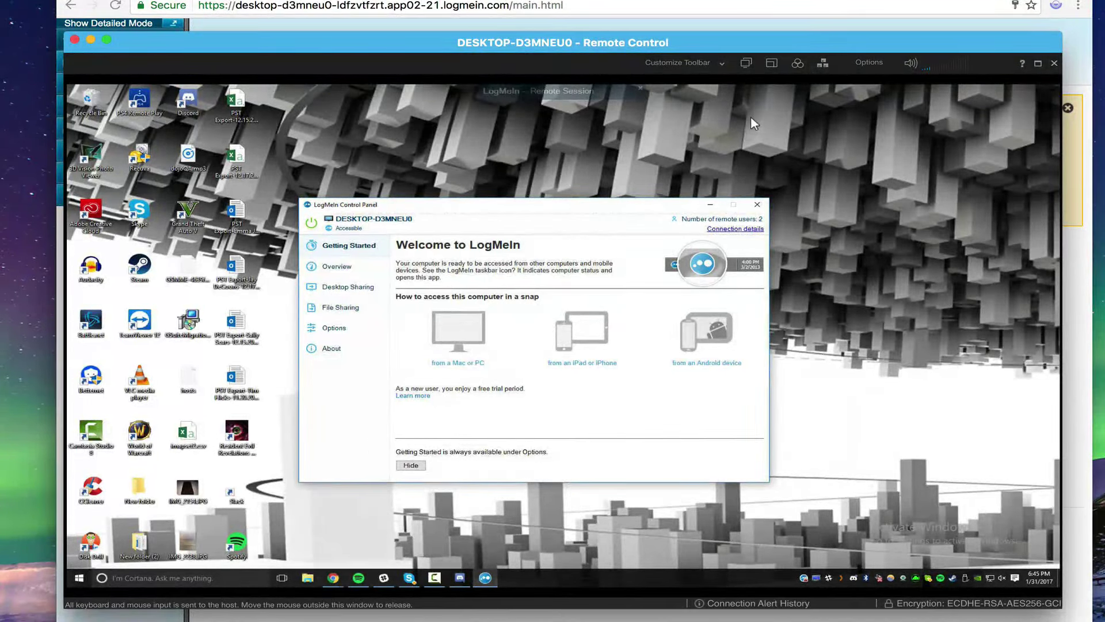
pyautogui.click(721, 63)
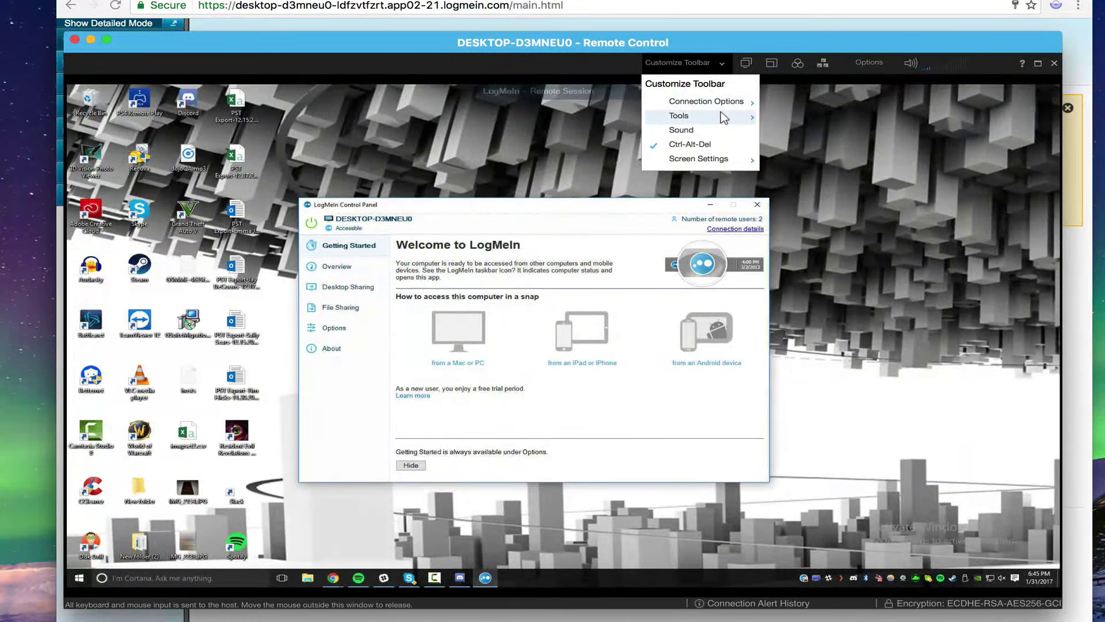
pyautogui.moveTo(680, 116)
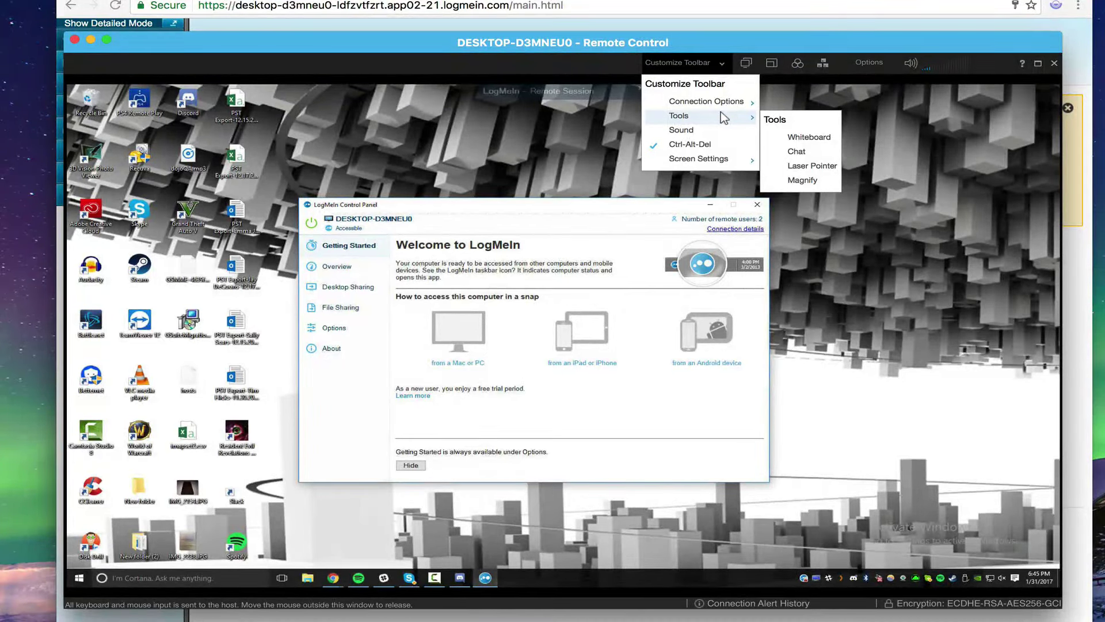
# Step: Switch to the remote PC's other monitor and back, then apply a new screen resolution
pyautogui.press('Escape')
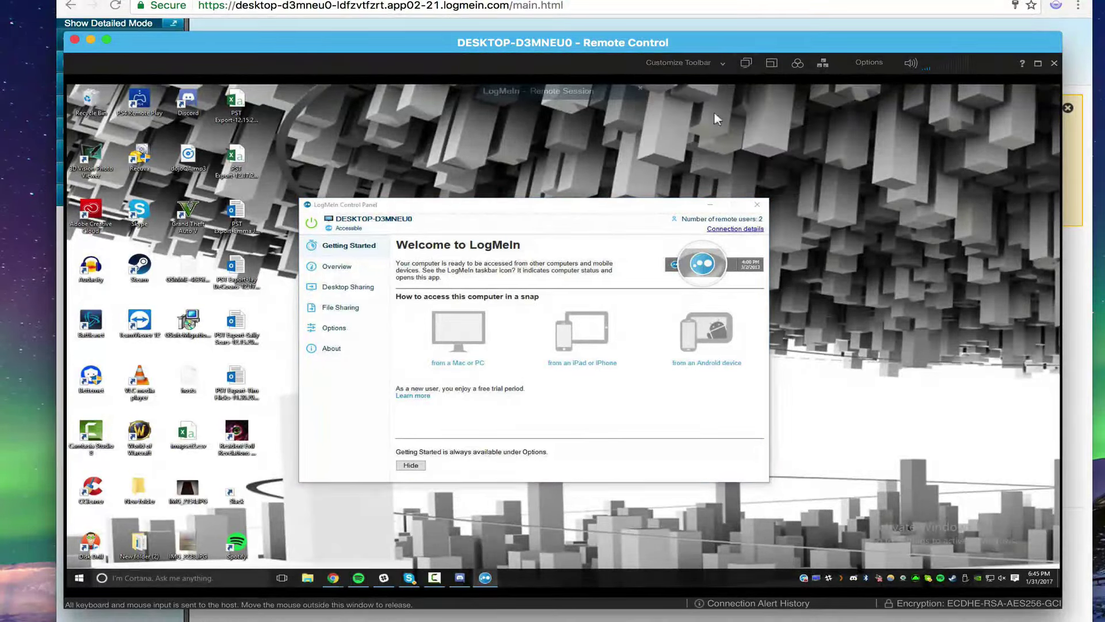
pyautogui.click(747, 64)
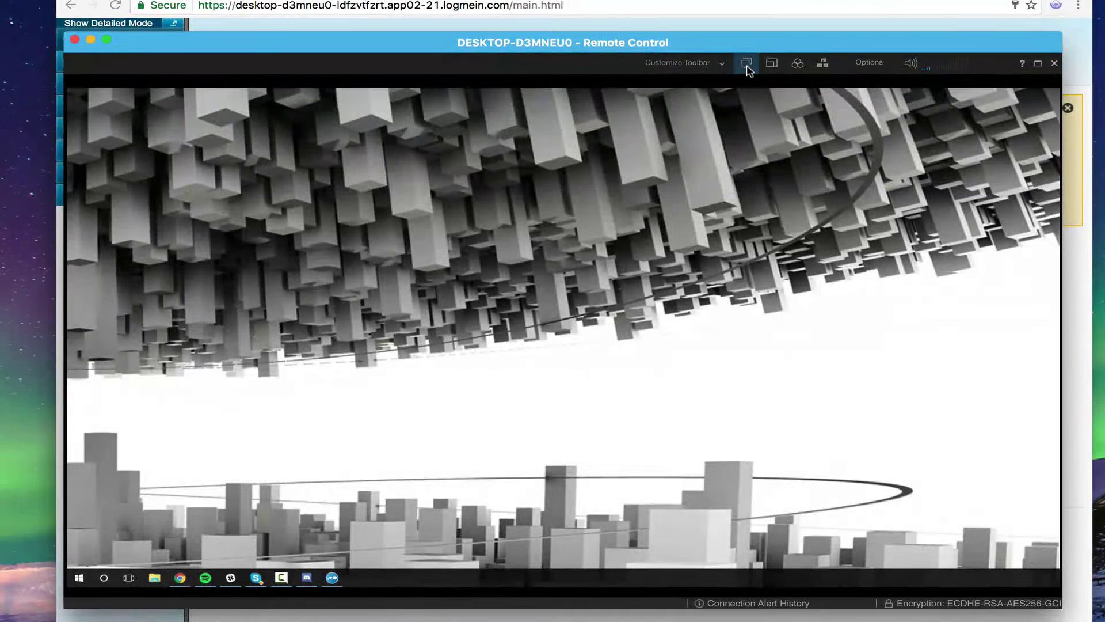
pyautogui.click(747, 64)
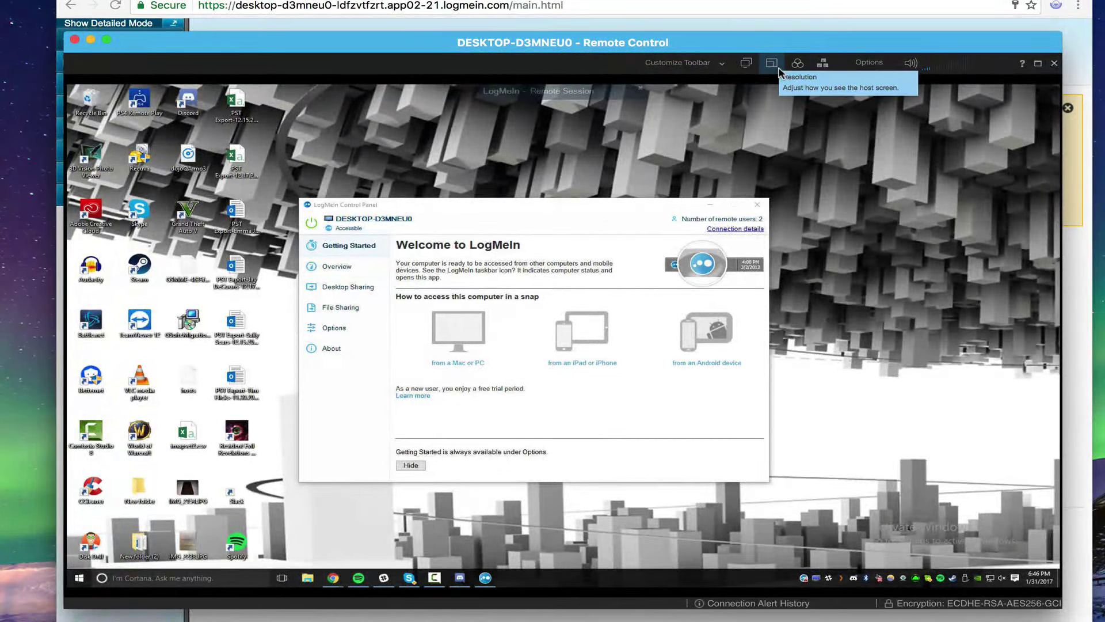
pyautogui.click(773, 63)
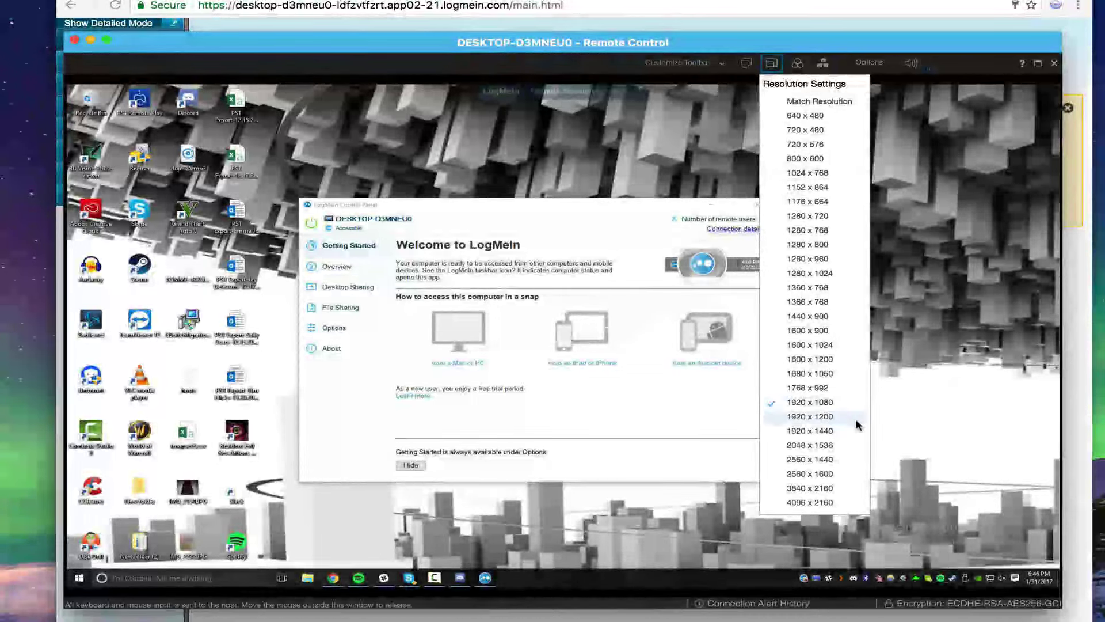
pyautogui.click(829, 417)
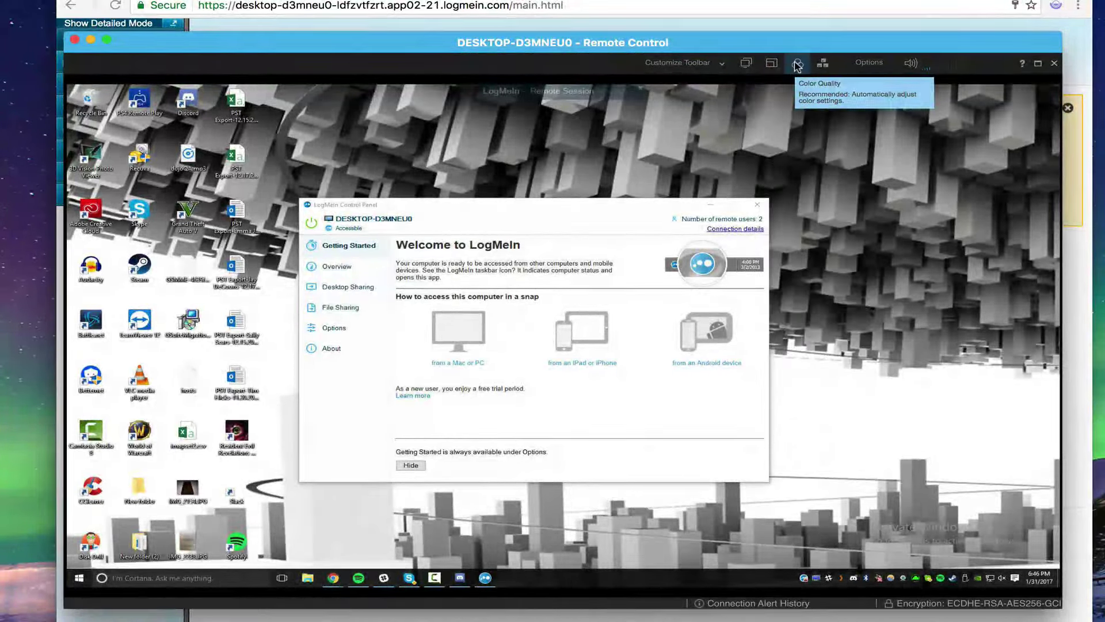
# Step: Review the colour quality settings, then bring up the full session Options panel
pyautogui.click(798, 65)
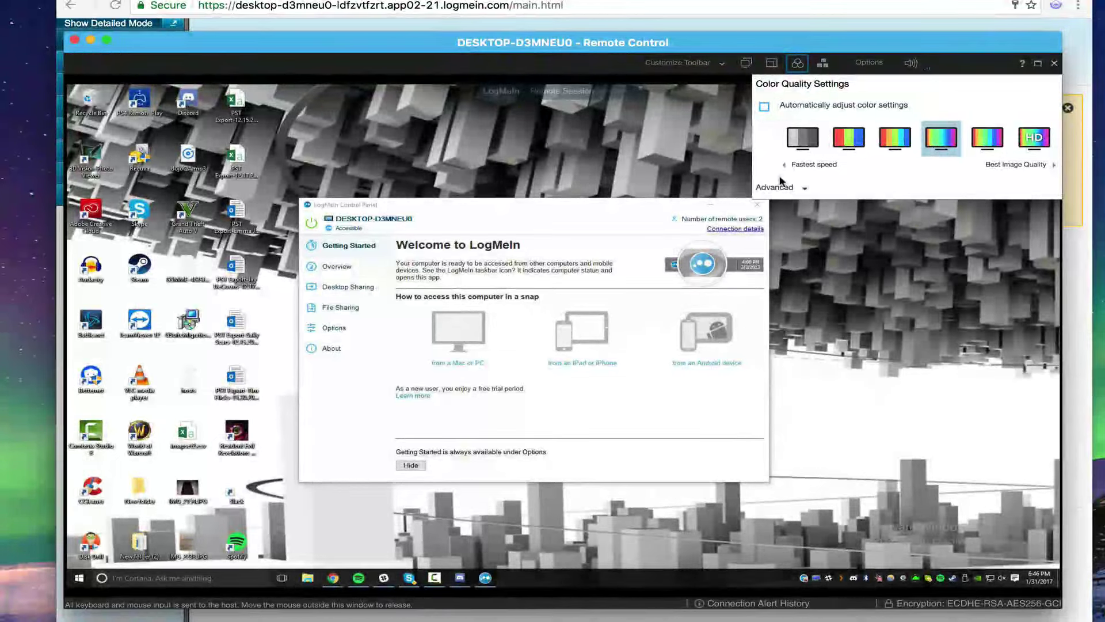
pyautogui.click(950, 337)
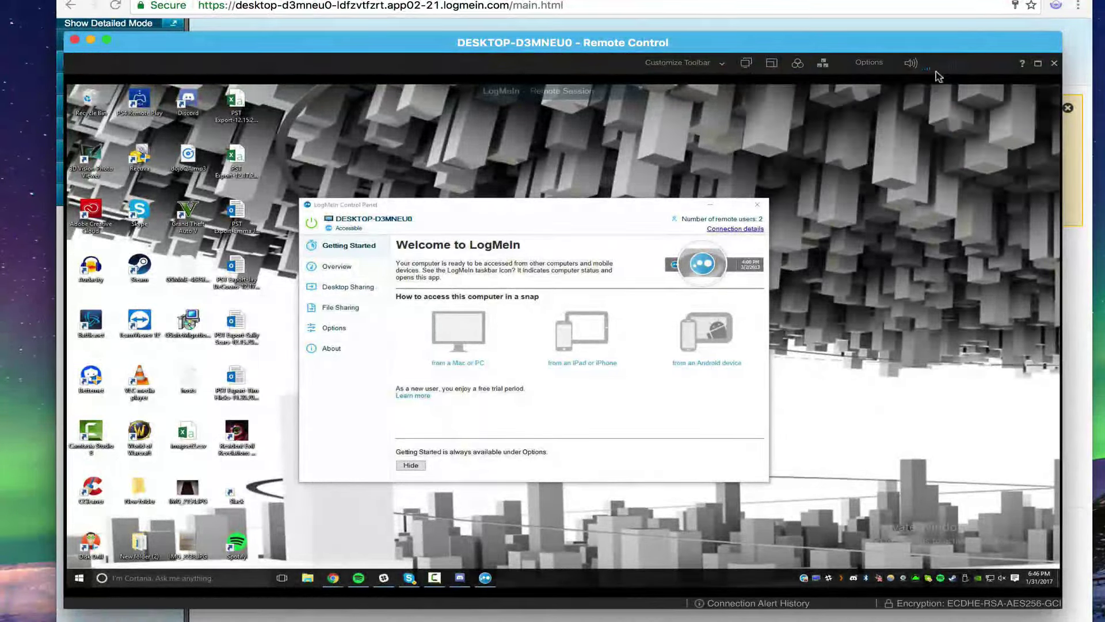
pyautogui.click(868, 62)
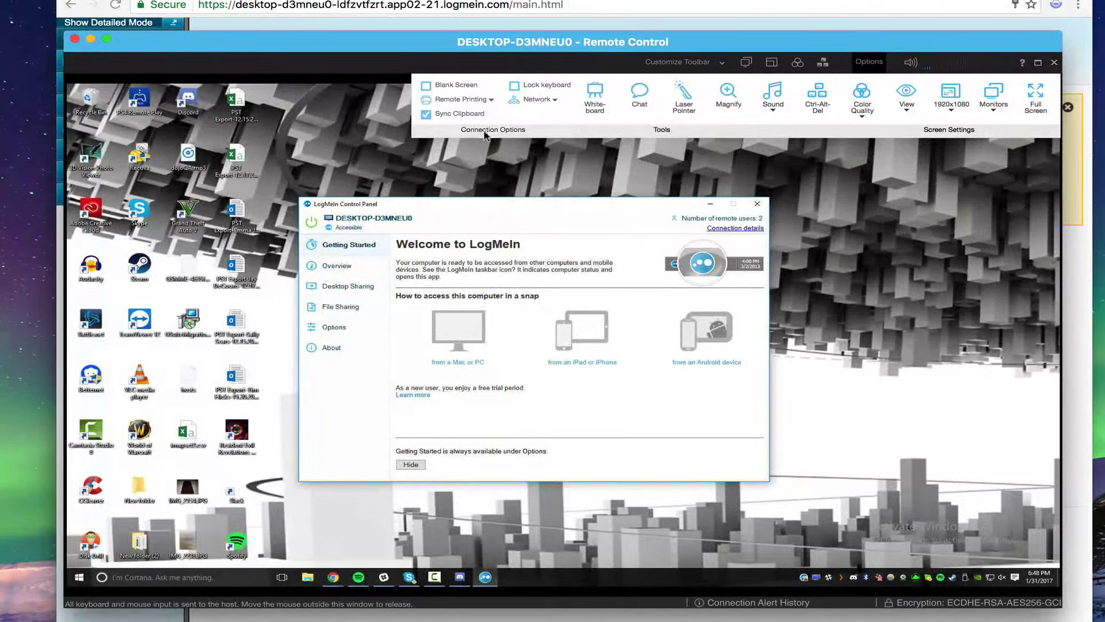
# Step: Expand the Remote Printing dropdown to review client printers, then collapse it
pyautogui.click(485, 102)
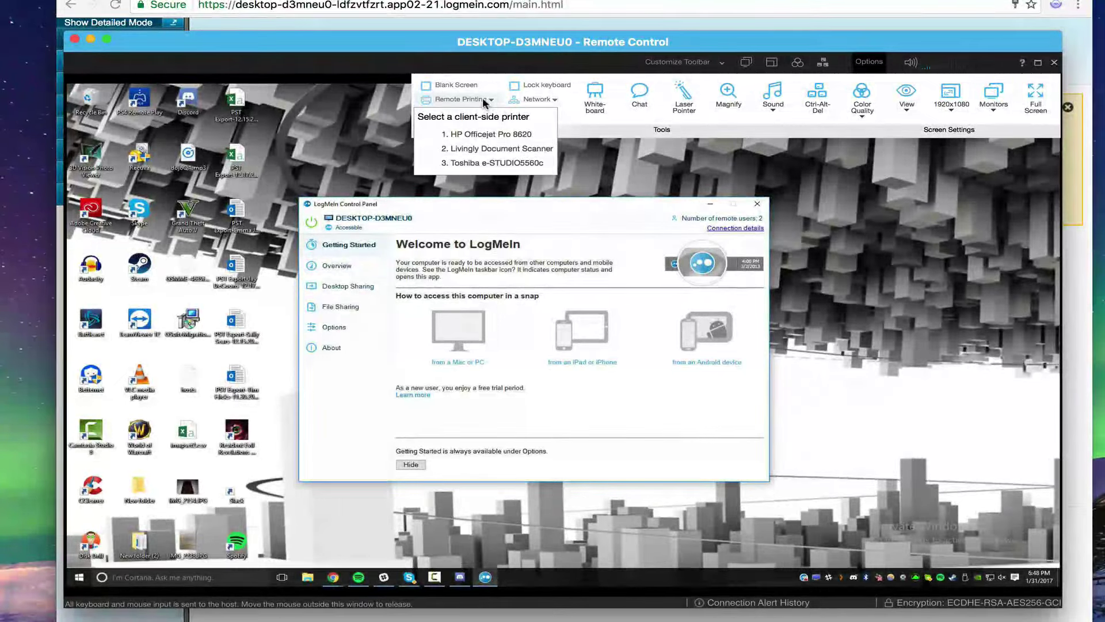
pyautogui.click(486, 102)
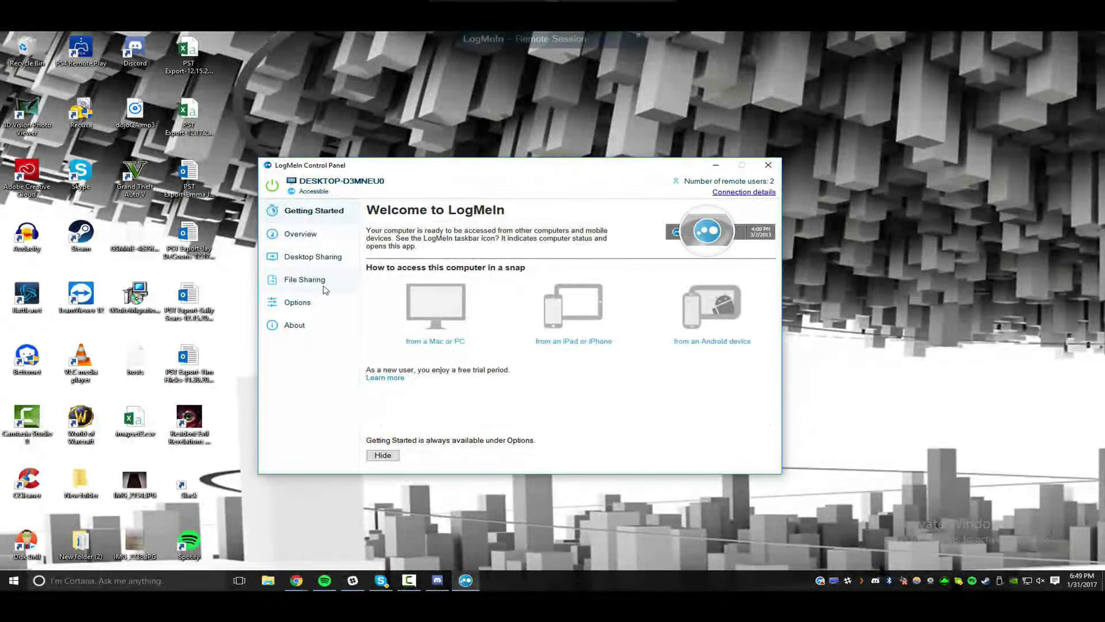
# Step: Under File Sharing, choose an image from the remote Downloads folder to share
pyautogui.click(308, 280)
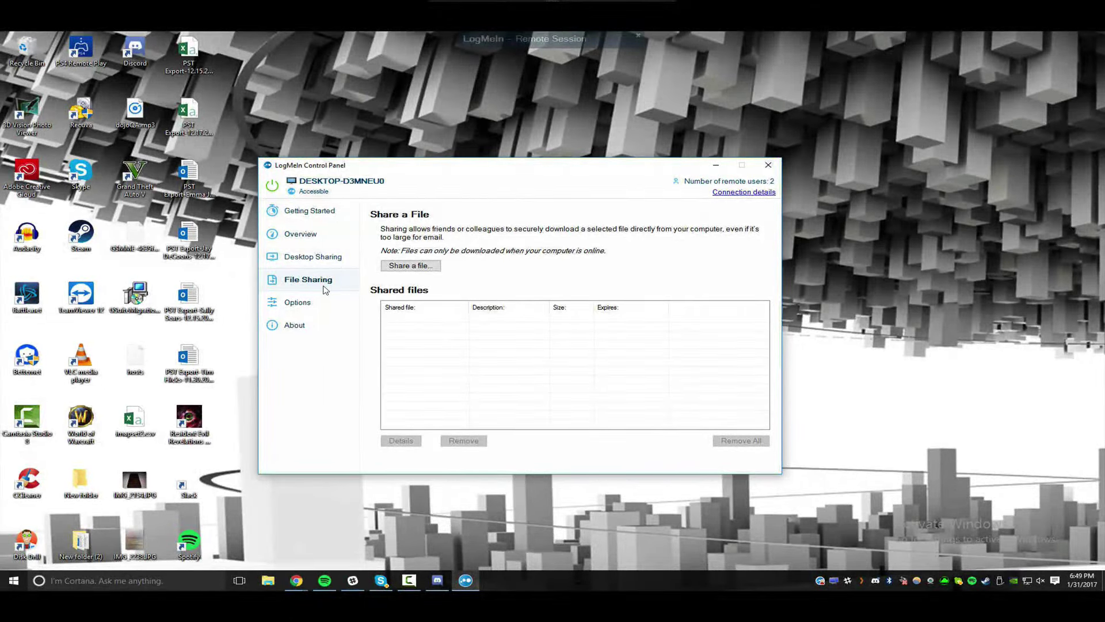
pyautogui.click(406, 265)
pyautogui.click(449, 347)
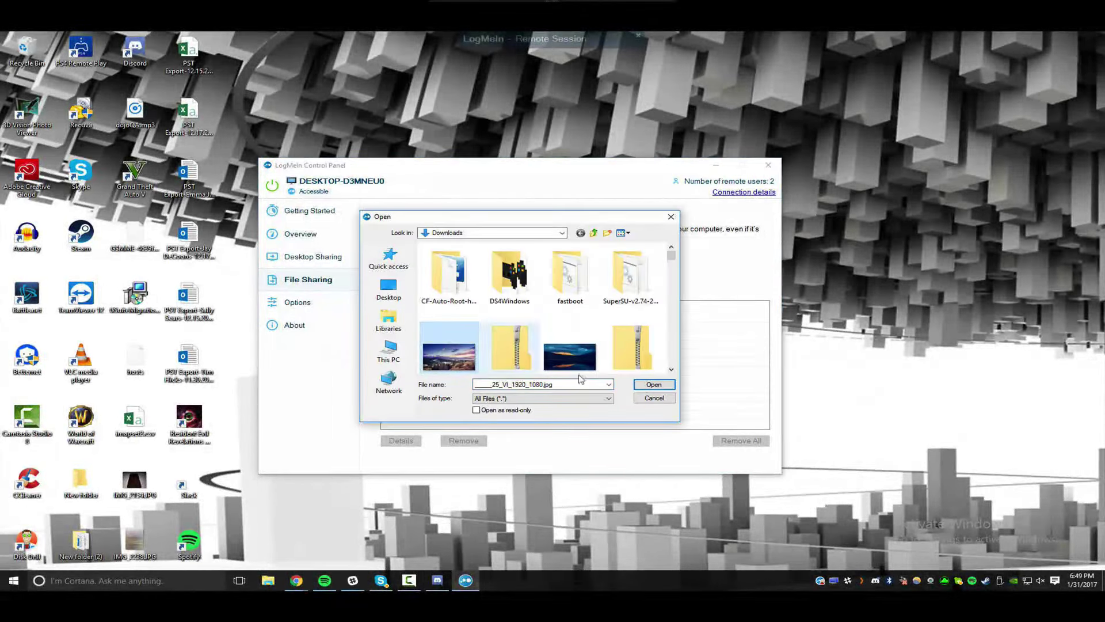
pyautogui.click(654, 384)
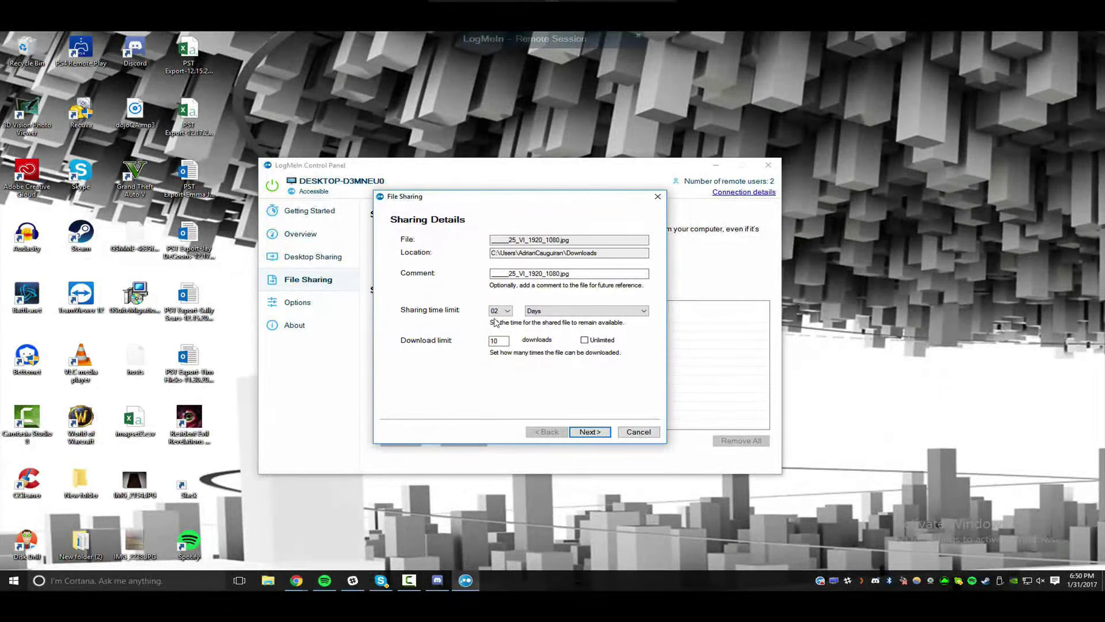
# Step: Set the 10-download limit, notify recipients yourself, and generate the download link
pyautogui.click(498, 341)
pyautogui.click(589, 432)
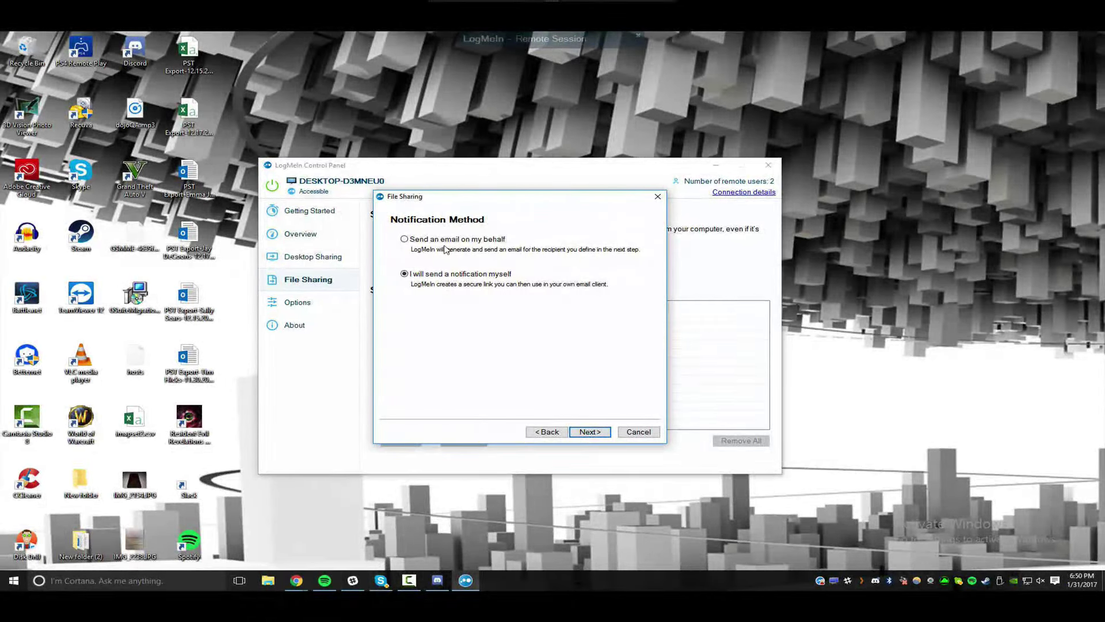
pyautogui.click(590, 433)
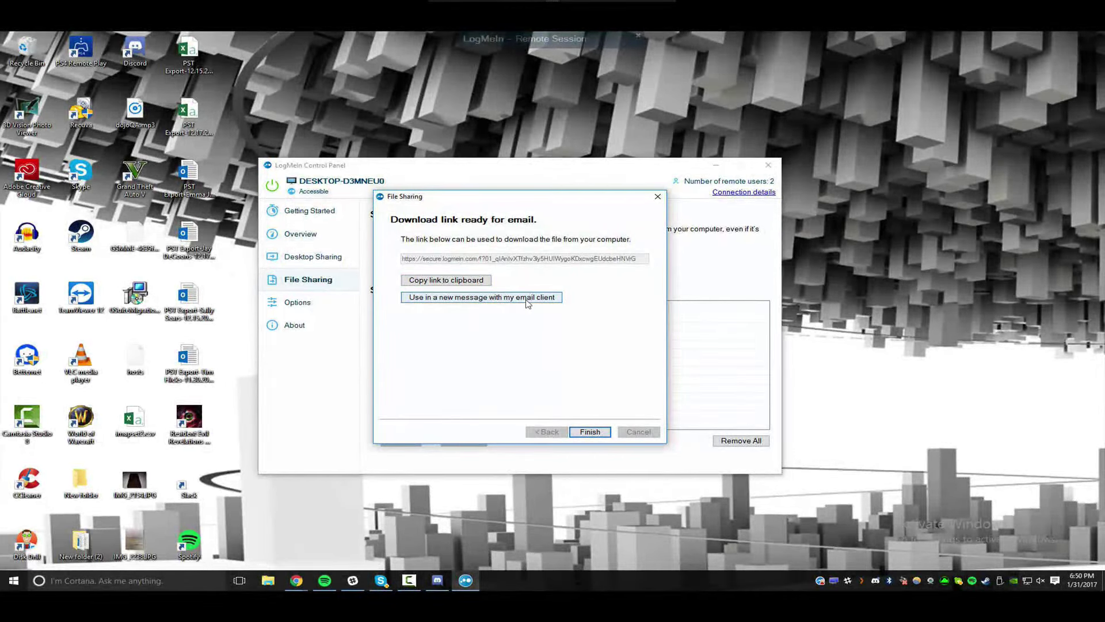
pyautogui.click(589, 432)
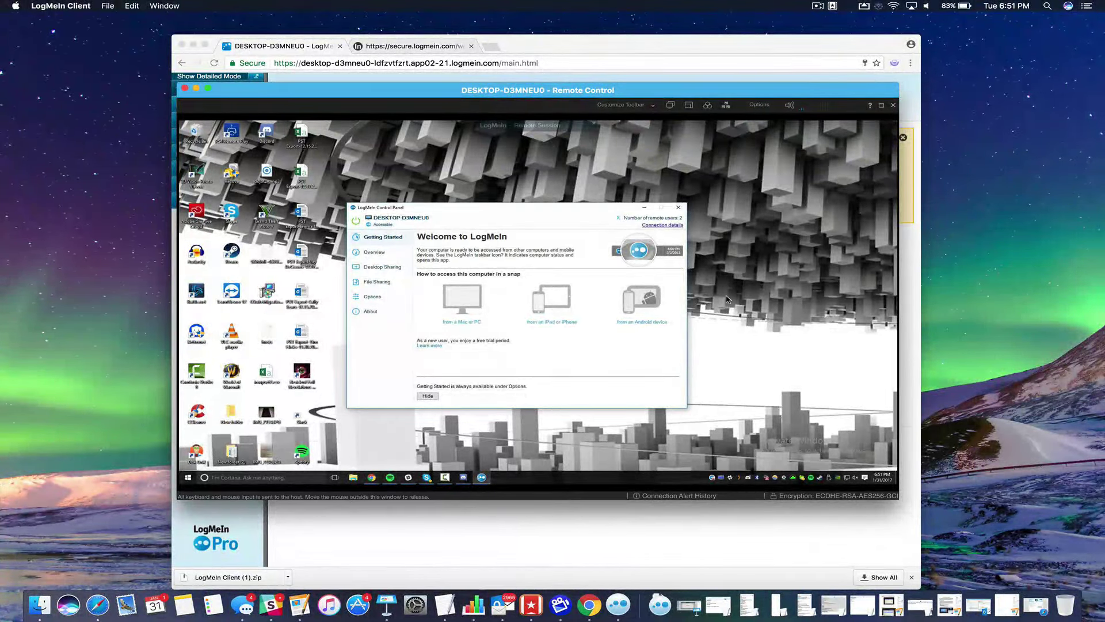
# Step: Bring the Chrome window forward to show LogMeIn's Features page
pyautogui.click(271, 47)
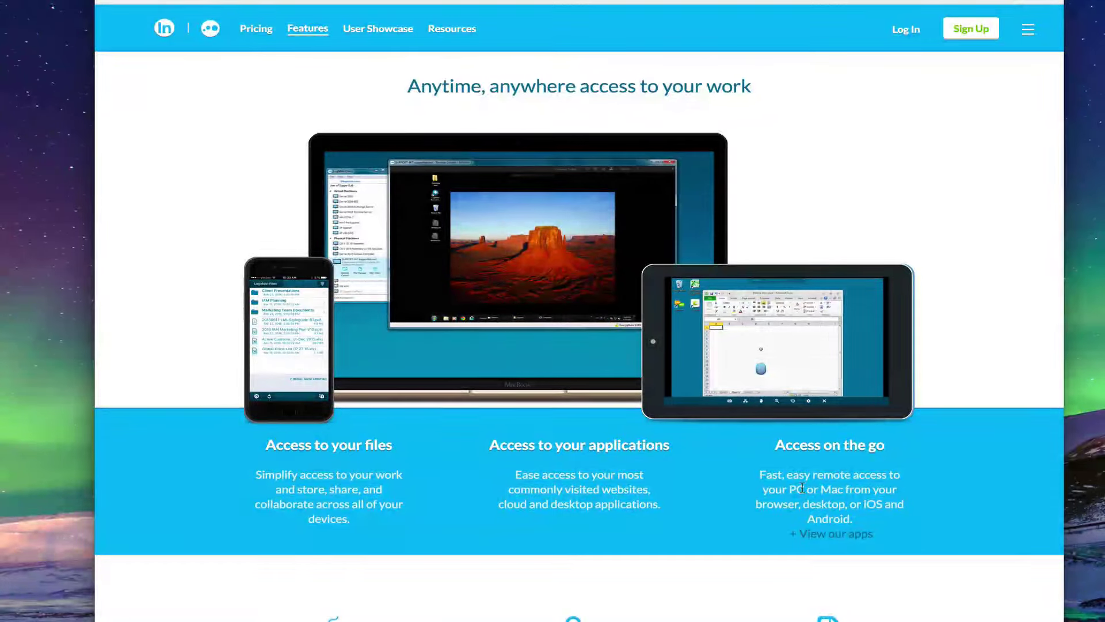
pyautogui.scroll(-3, 801, 489)
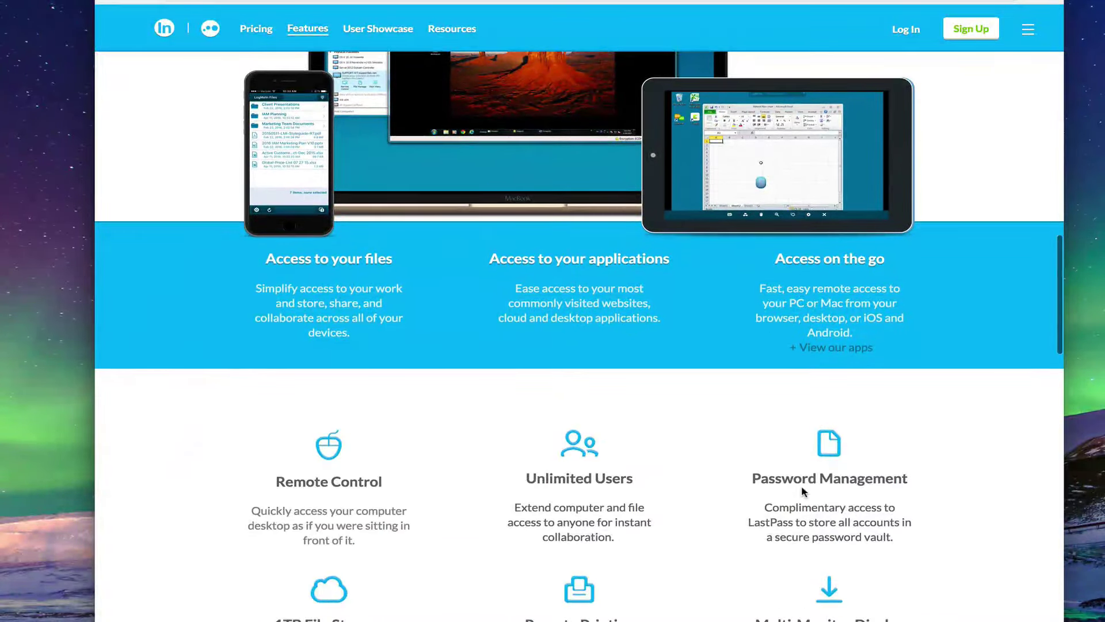
pyautogui.scroll(-3, 802, 490)
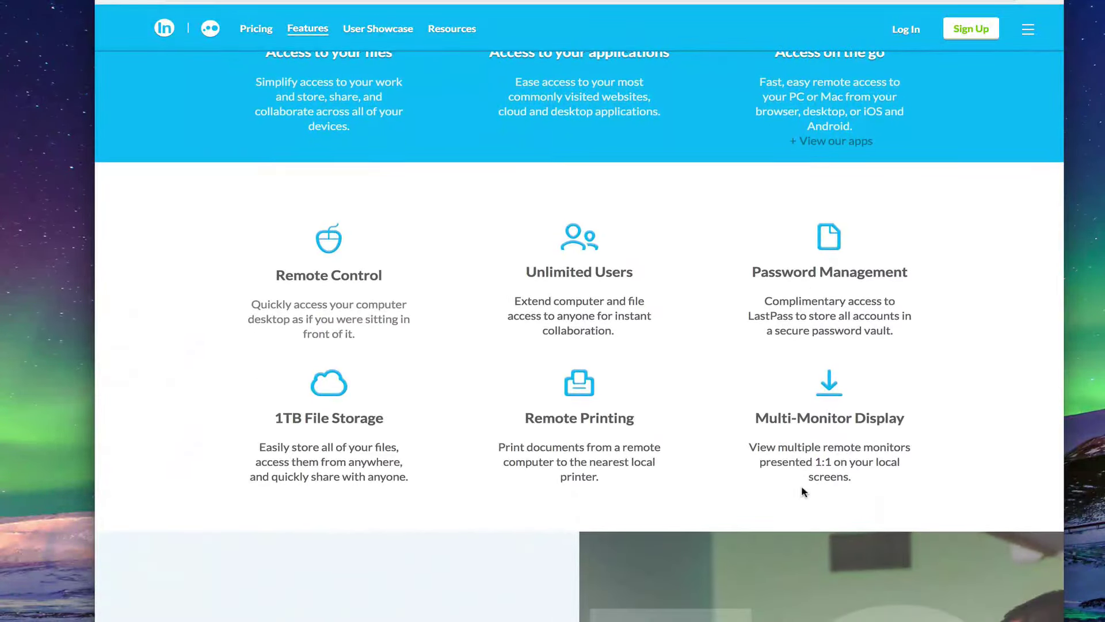